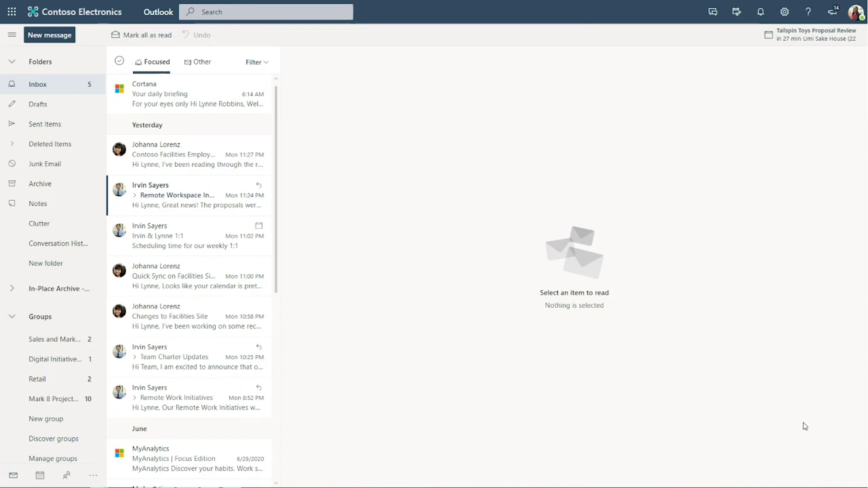
- Open the Remote Workspace Initiatives email from the Focused inbox
{"action": "left_click", "coordinate": [190, 207]}
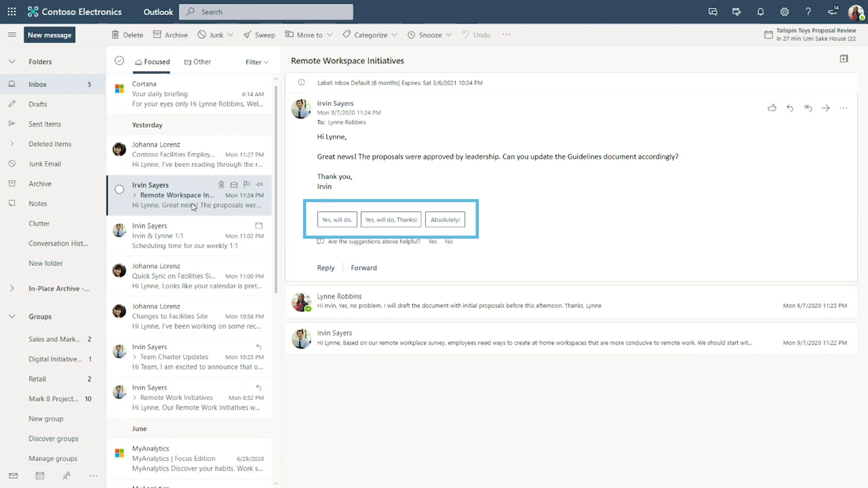
- Send the suggested reply "Yes, will do. Thanks!" to the email
{"action": "left_click", "coordinate": [405, 219]}
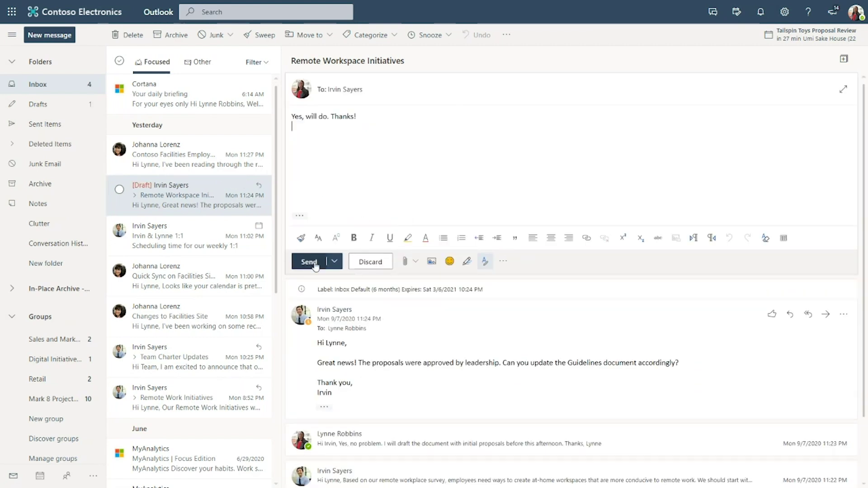
{"action": "left_click", "coordinate": [310, 263]}
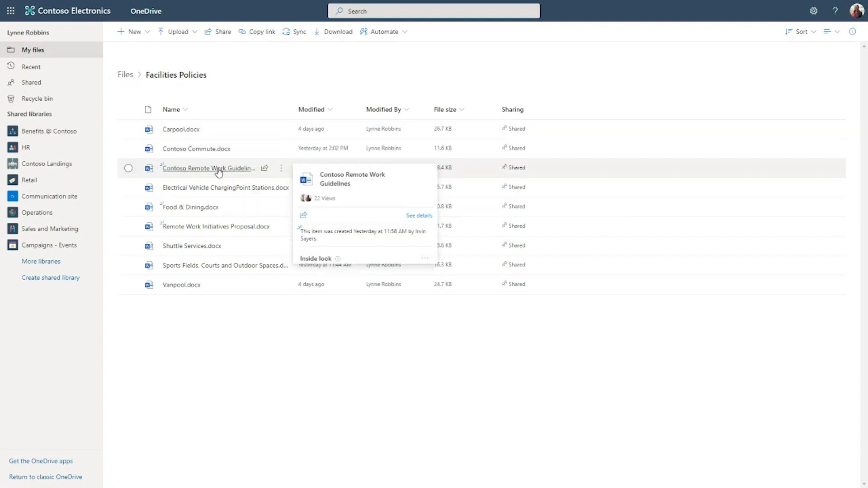
{"action": "mouse_move", "coordinate": [209, 168]}
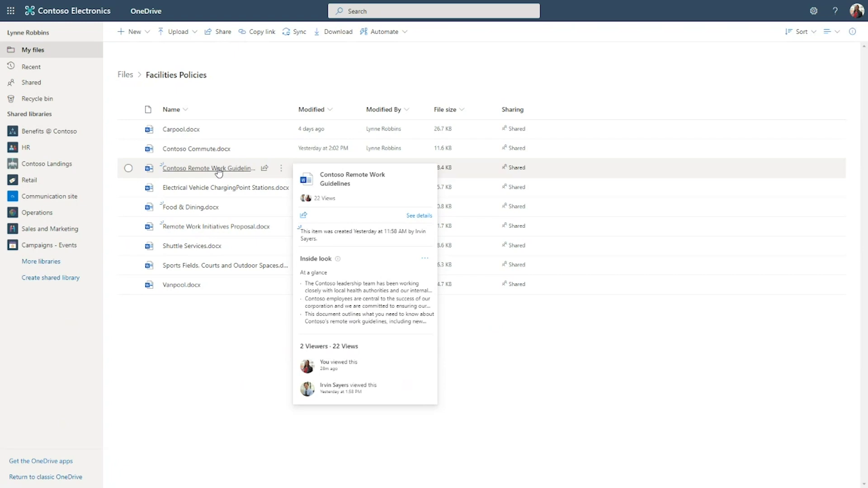
- Open Contoso Remote Work Guidelines.docx for editing from the Facilities Policies folder
{"action": "left_click", "coordinate": [397, 316]}
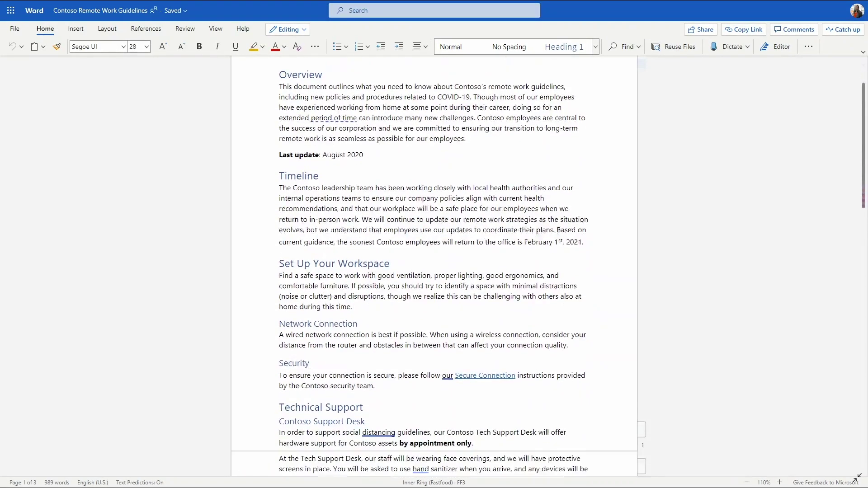
- Write the included-items paragraph above Technical Support, accepting the 'extended periods' and 'utmost importance' completions
{"action": "key", "text": "Up"}
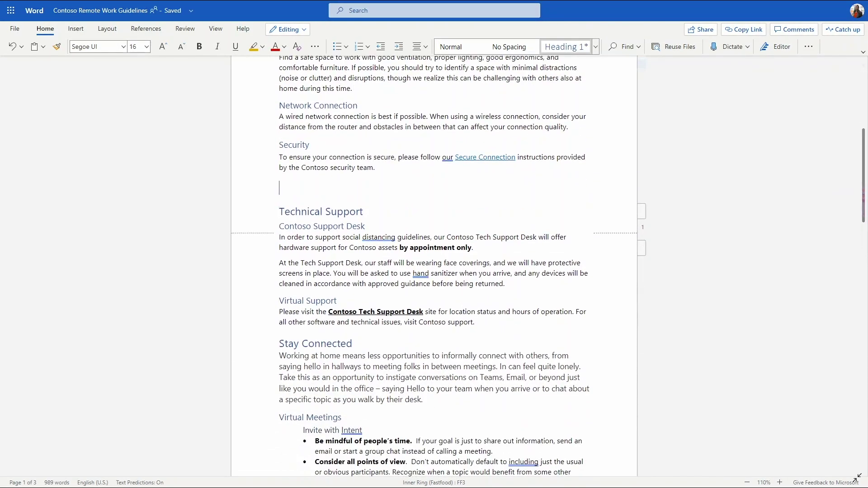
{"action": "type", "text": "Remote Workp"}
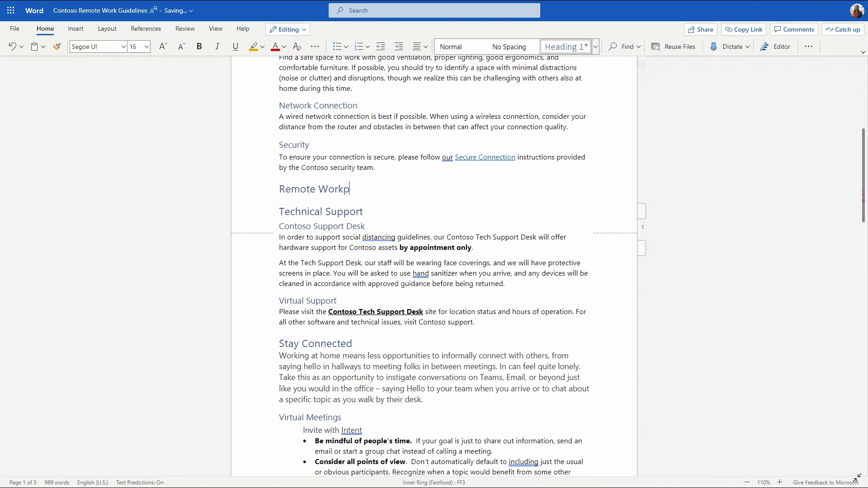
{"action": "type", "text": "lace Support In"}
{"action": "type", "text": "itiatives"}
{"action": "key", "text": "Return"}
{"action": "type", "text": "We u"}
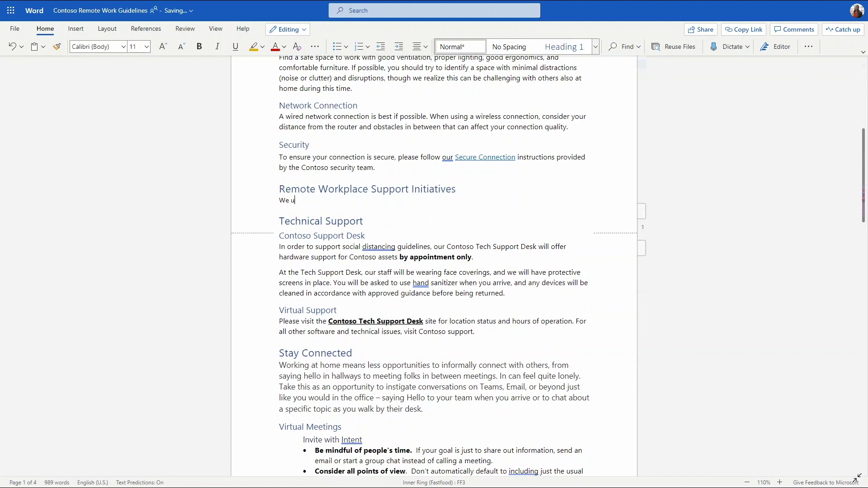
{"action": "type", "text": "nderstand there"}
{"action": "type", "text": " are substantial chall"}
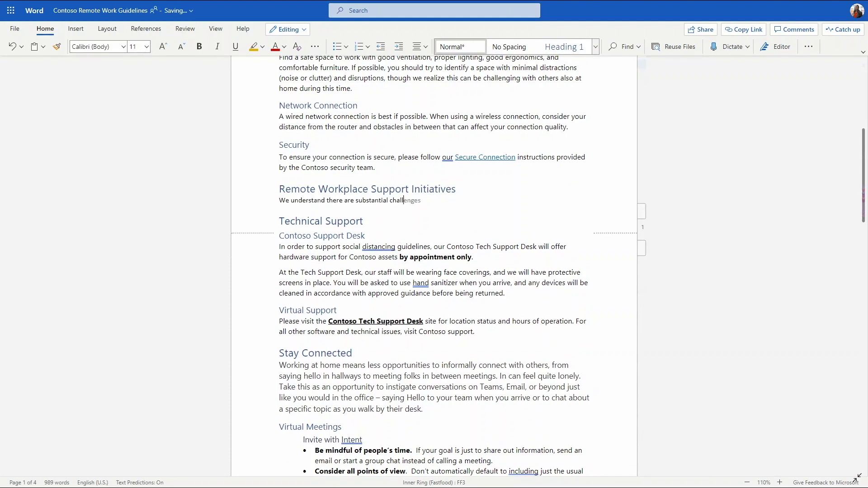
{"action": "type", "text": "enges to working"}
{"action": "type", "text": " remotely, especially"}
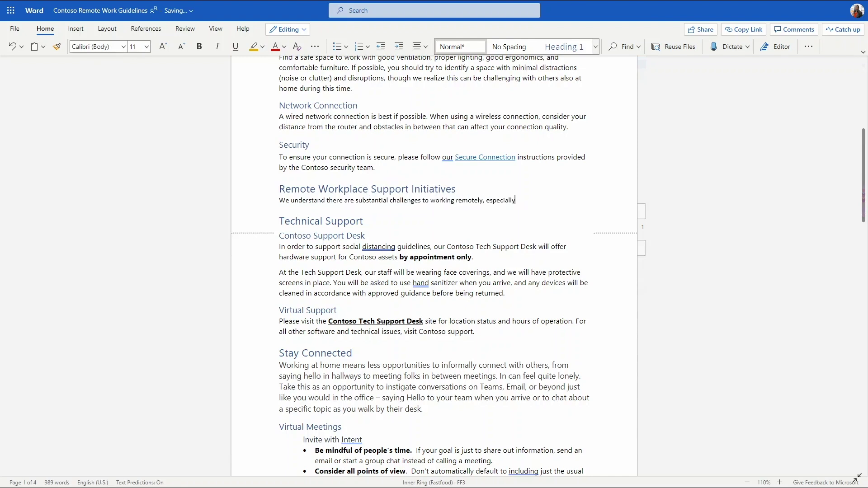
{"action": "type", "text": " for extend"}
{"action": "key", "text": "Tab"}
{"action": "type", "text": "of"}
{"action": "type", "text": " time. Employee pr"}
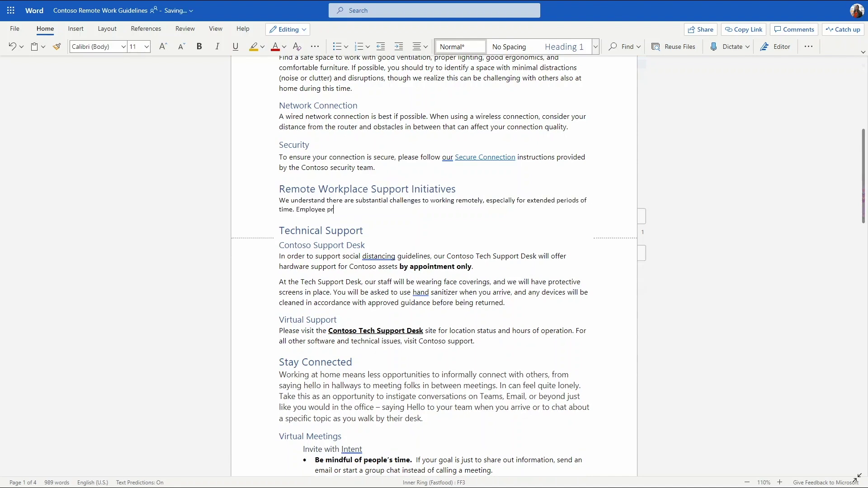
{"action": "type", "text": "oductivity and well-being are "}
{"action": "type", "text": "of ut"}
{"action": "key", "text": "Tab"}
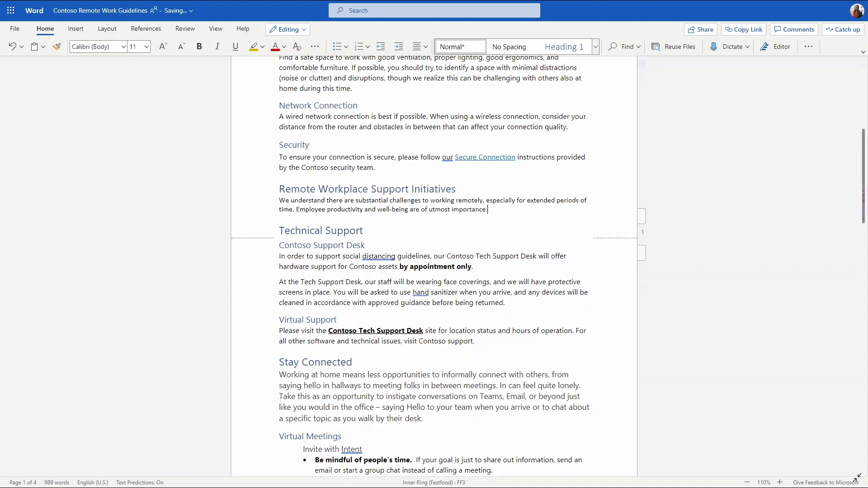
{"action": "type", "text": "to us, and In order"}
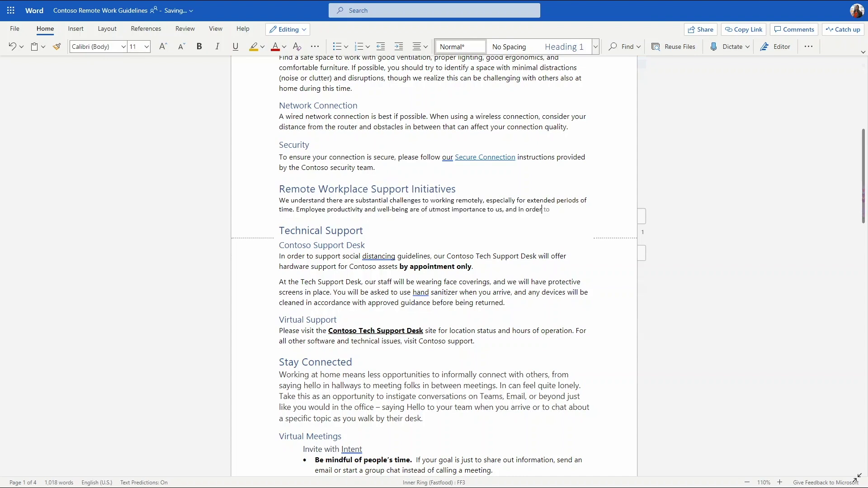
{"action": "type", "text": " to ensure that ou"}
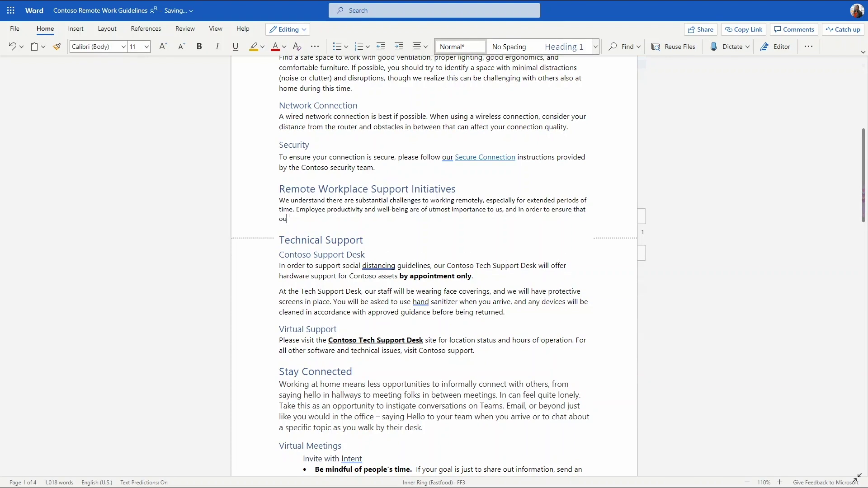
{"action": "type", "text": "r employees feel"}
{"action": "type", "text": " they have the resources"}
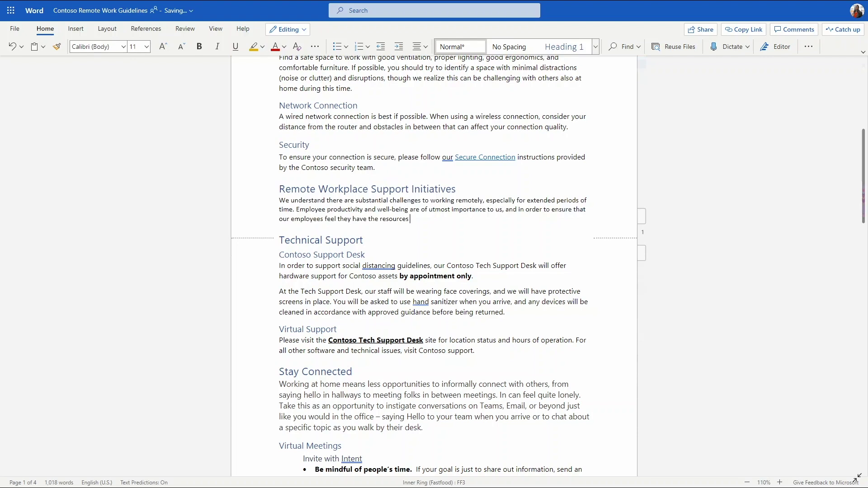
{"action": "type", "text": "they need to succes"}
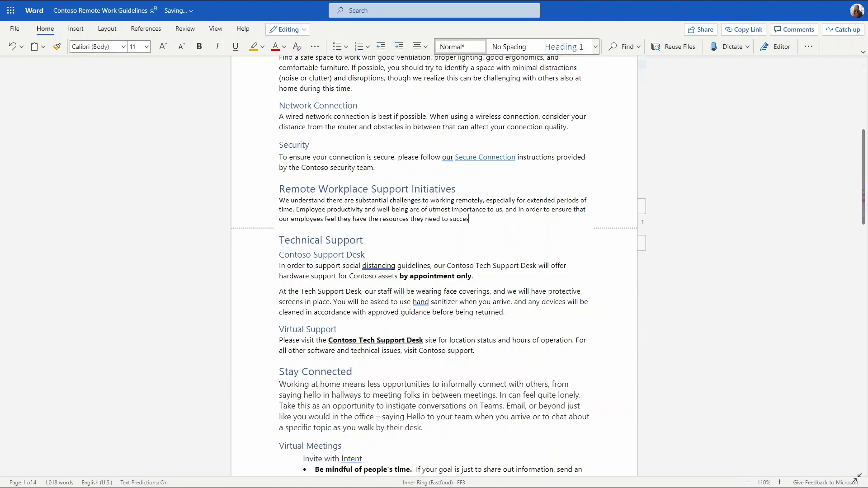
{"action": "type", "text": "sfully work remotely, we"}
{"action": "type", "text": " will be implementing tw"}
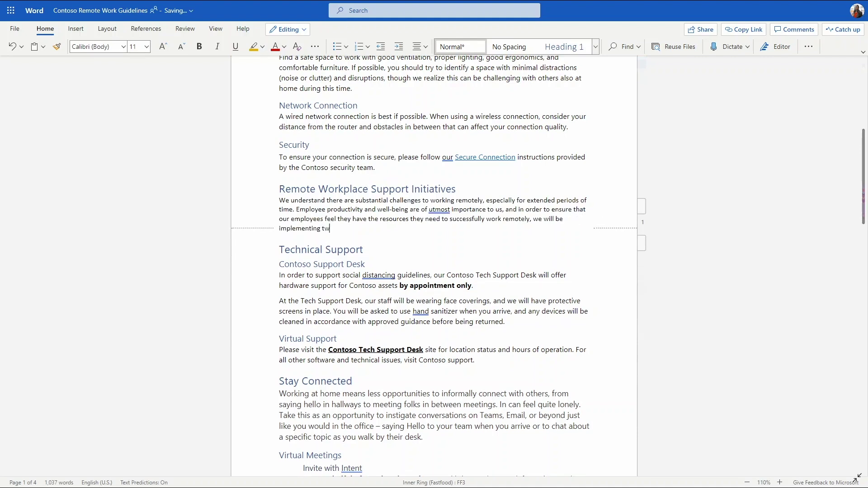
{"action": "type", "text": "o new initiatives. The"}
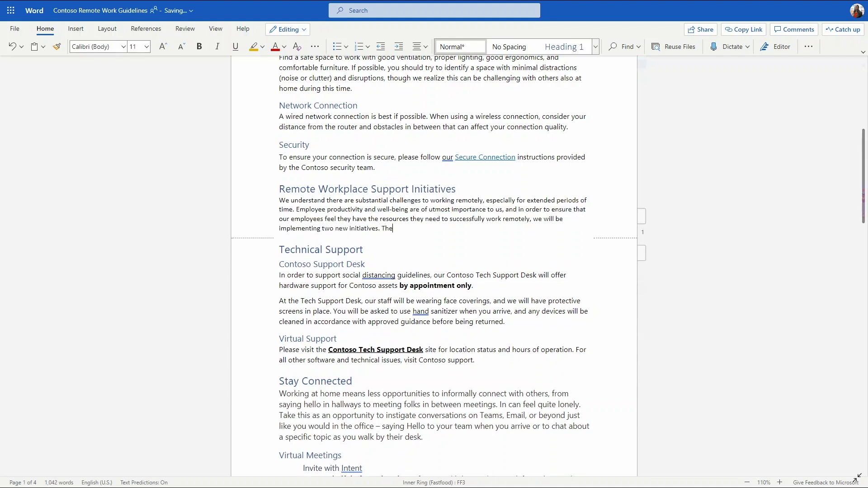
{"action": "type", "text": "se initiatives allow Con"}
{"action": "type", "text": "toso employees to"}
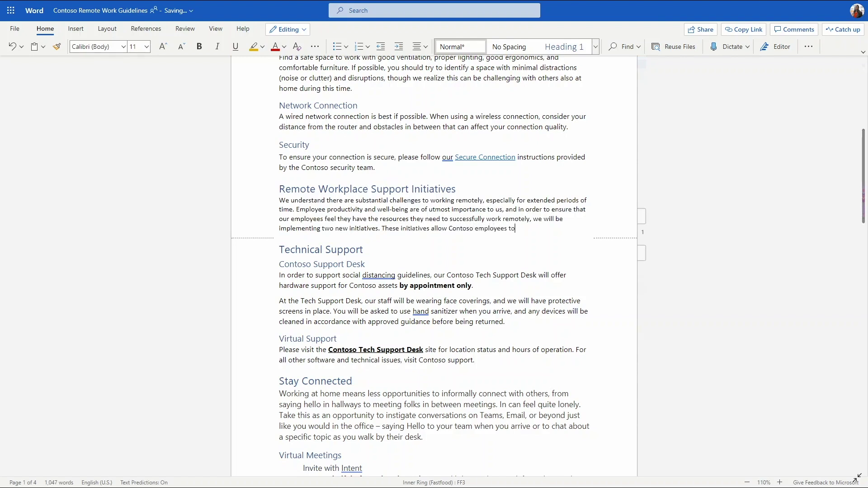
{"action": "type", "text": " check out their "}
{"action": "type", "text": "existing office e"}
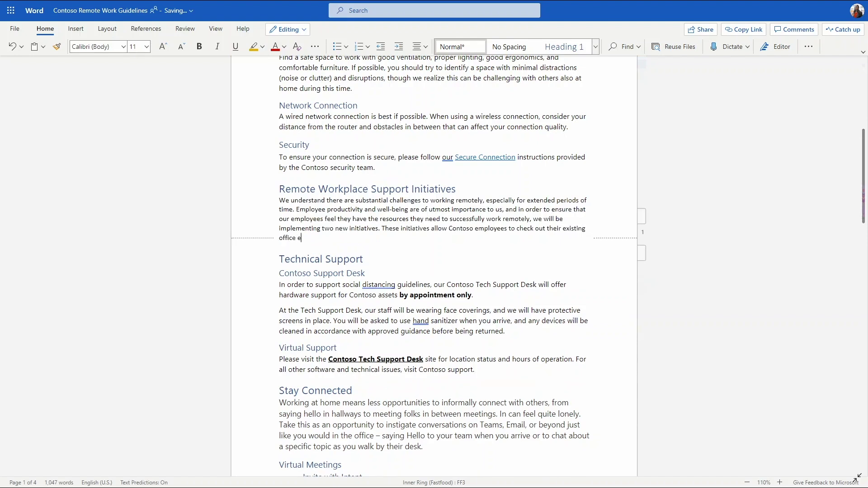
{"action": "type", "text": "quipment, or purchase eq"}
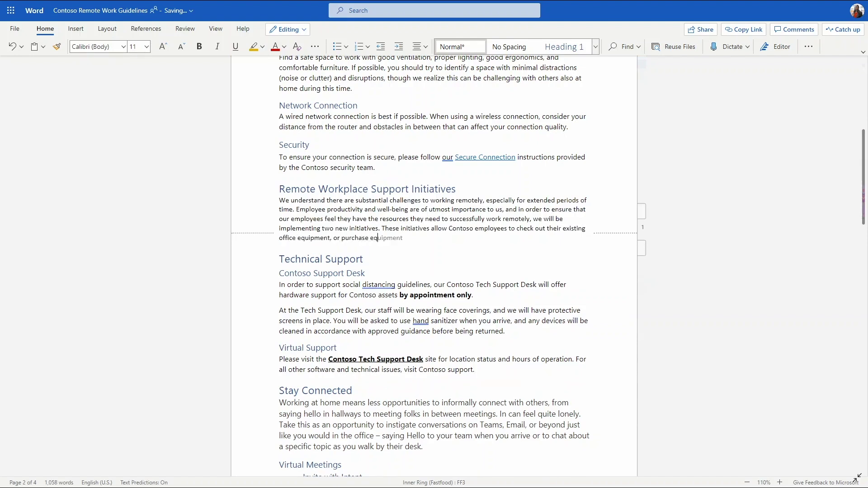
{"action": "type", "text": "uipment for their home of"}
{"action": "type", "text": "fices (up to $250)."}
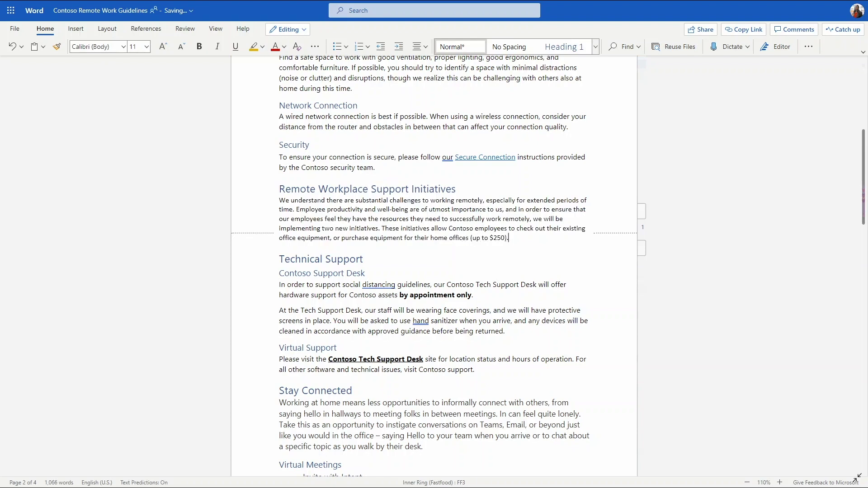
{"action": "type", "text": " The item"}
{"action": "type", "text": "s included in t"}
{"action": "type", "text": "he initiatives are ch"}
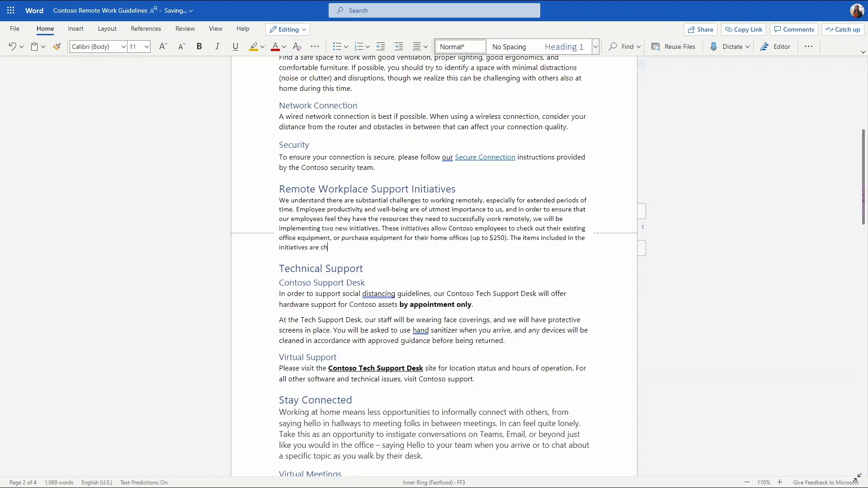
{"action": "type", "text": "airs, desks, key"}
{"action": "type", "text": "boards, monitors, "}
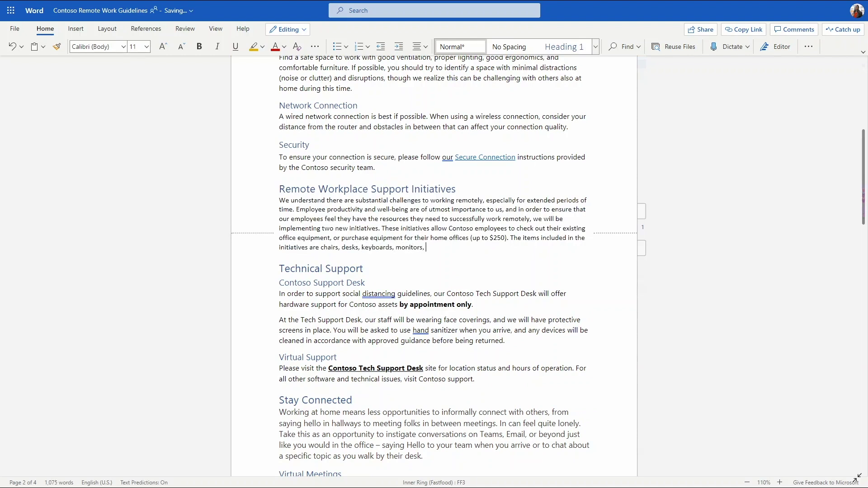
{"action": "type", "text": "headphones, and webcams. For a"}
{"action": "type", "text": "dditional information please vi"}
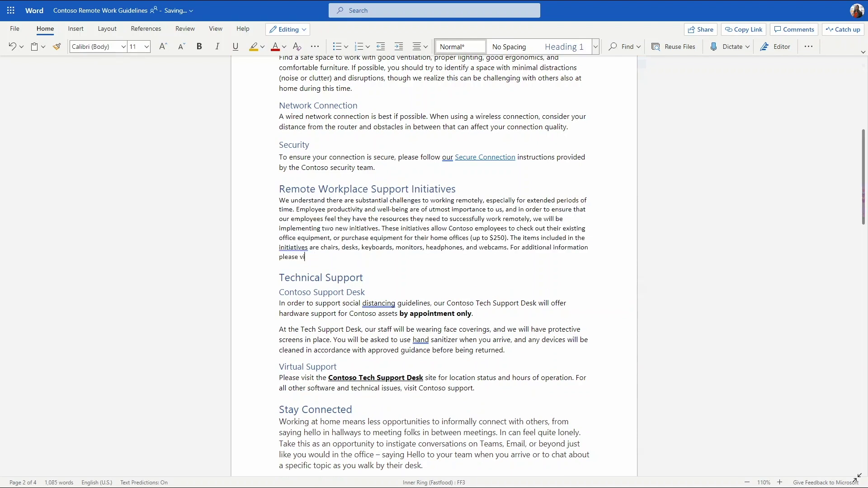
{"action": "type", "text": "sit the Benefit"}
{"action": "type", "text": "s website!"}
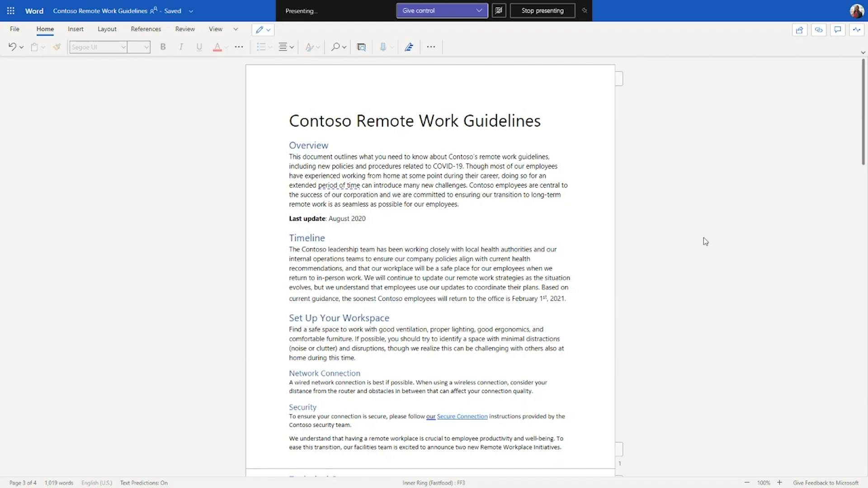
- Search the document for 'when will we go back to the office' and highlight the February 1st, 2021 answer
{"action": "left_click", "coordinate": [679, 211]}
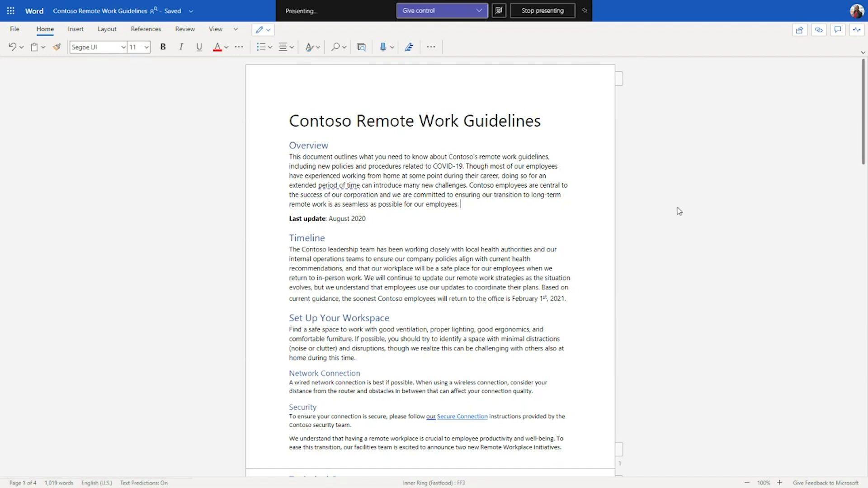
{"action": "key", "text": "ctrl+f"}
{"action": "type", "text": "when will we go back to the office"}
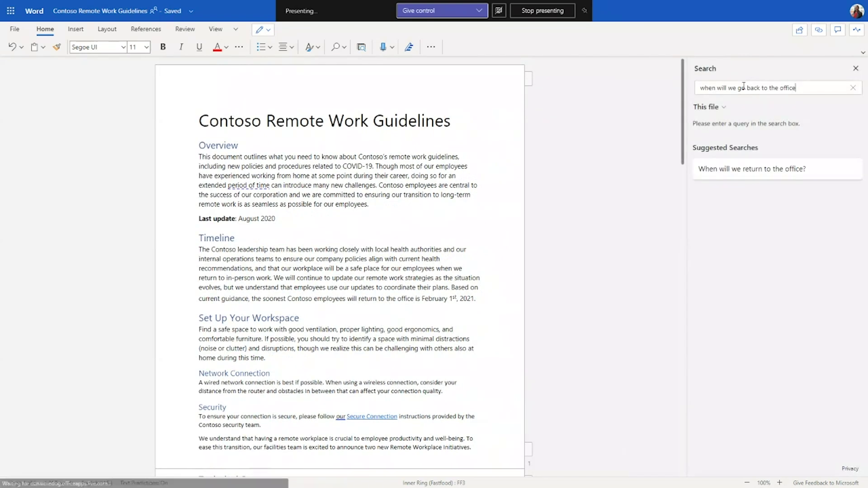
{"action": "key", "text": "Return"}
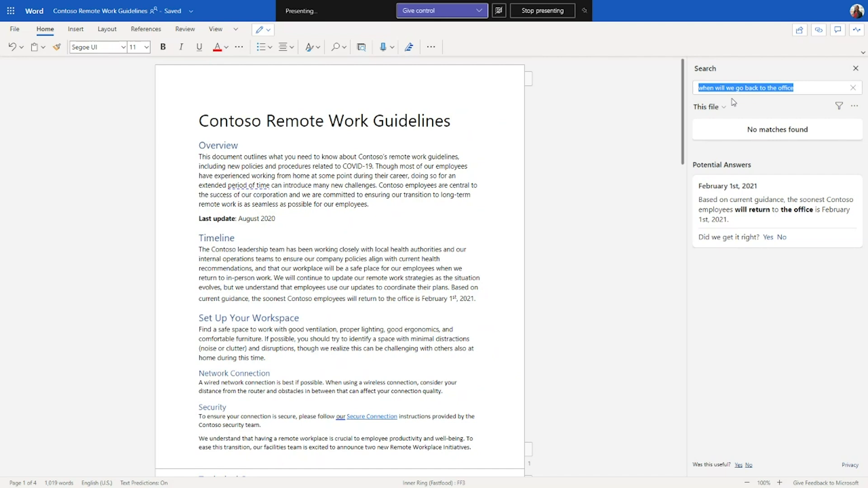
{"action": "left_click", "coordinate": [743, 209]}
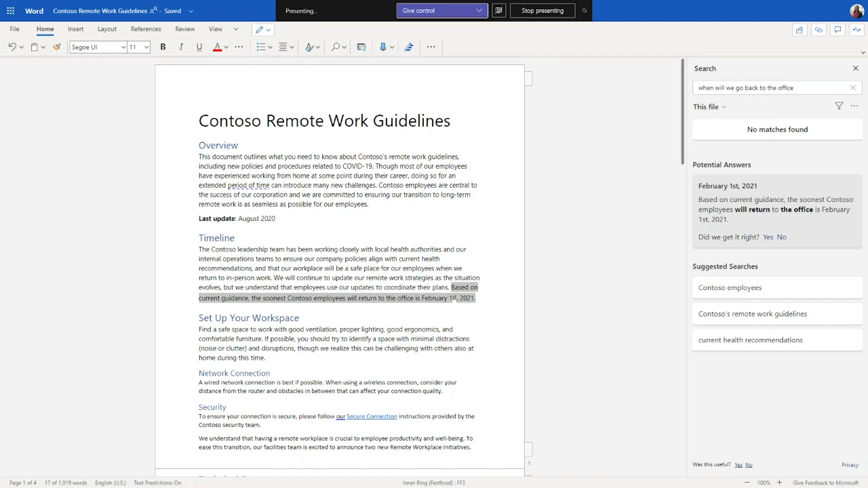
{"action": "left_click", "coordinate": [750, 90]}
{"action": "type", "text": "parntal leave"}
- Run the 'parntal leave' search and jump to the Parental Leave heading match
{"action": "key", "text": "Return"}
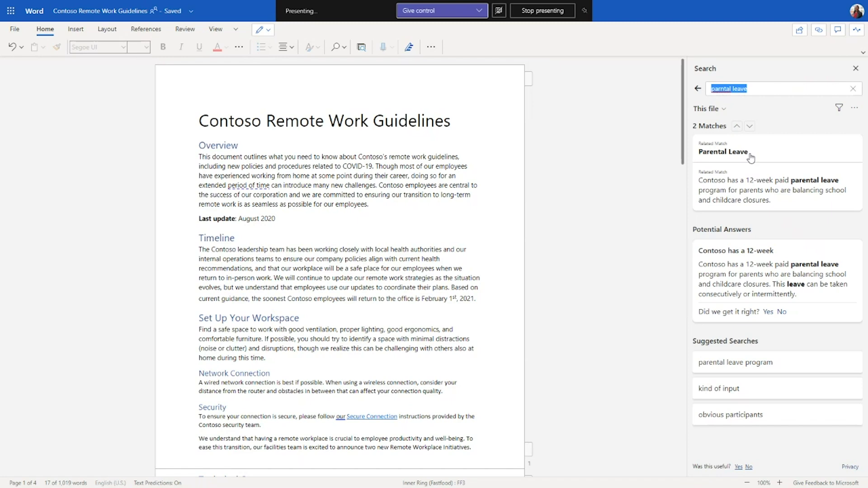
{"action": "left_click", "coordinate": [751, 158]}
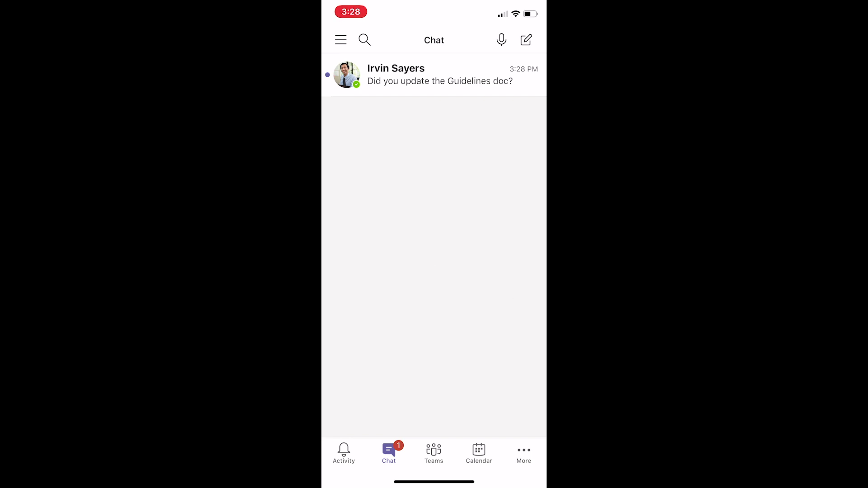
- In the Guidelines doc chat, send the suggested replies 'I did!' and 'Anytime!'
{"action": "left_click", "coordinate": [434, 74]}
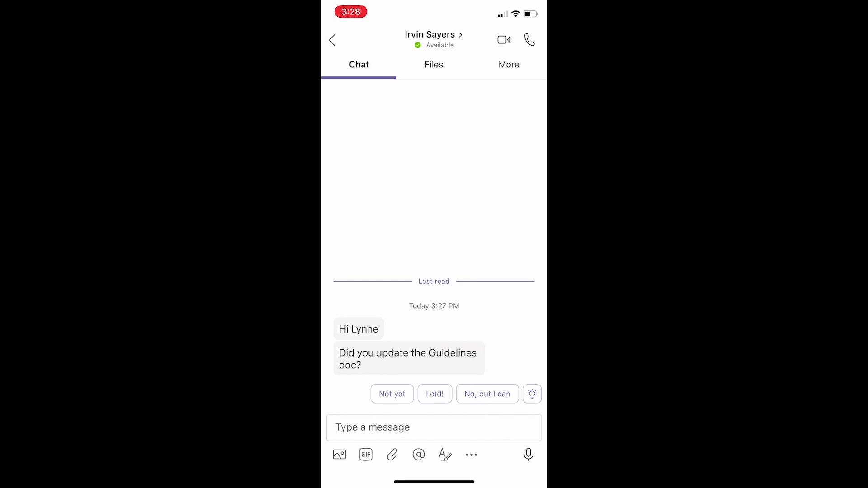
{"action": "left_click", "coordinate": [435, 394]}
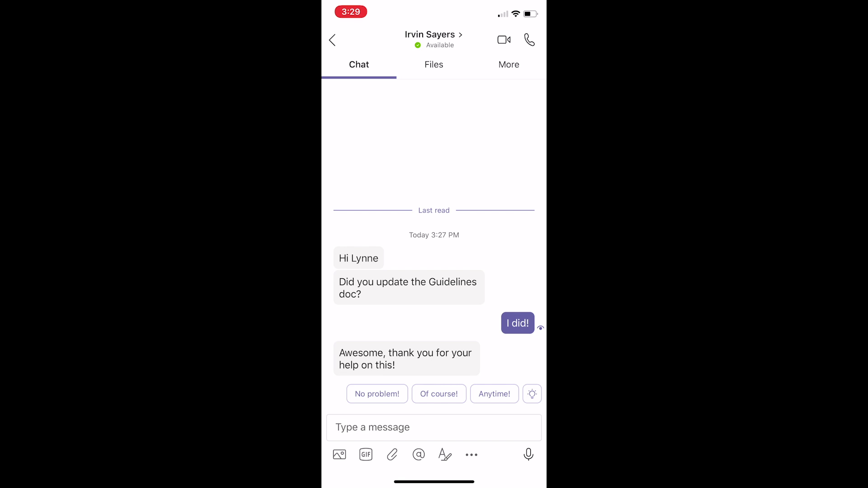
{"action": "left_click", "coordinate": [493, 393]}
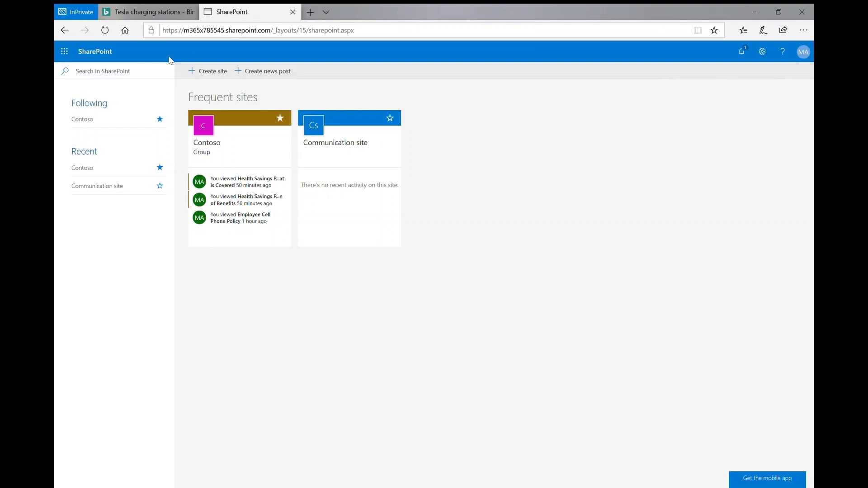
- Search SharePoint for 'Tesla charging stations' to surface the Electrical Vehicle ChargingPoint Stations document
{"action": "left_click", "coordinate": [196, 80]}
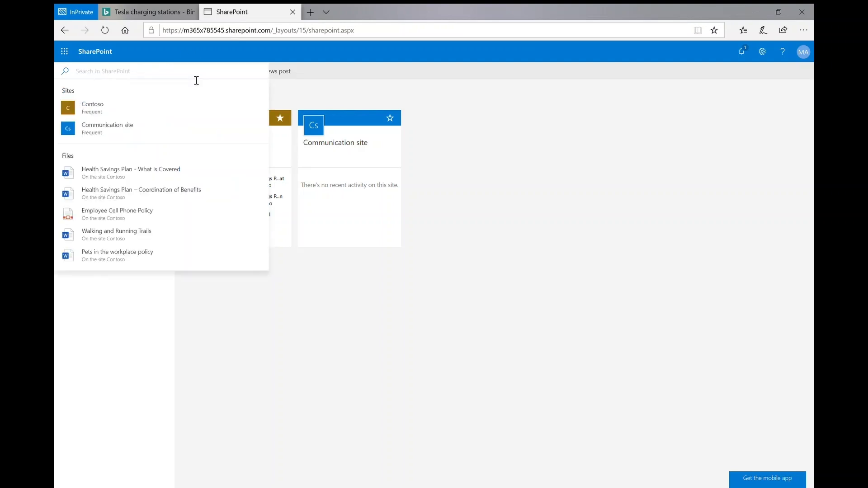
{"action": "type", "text": "Tesl"}
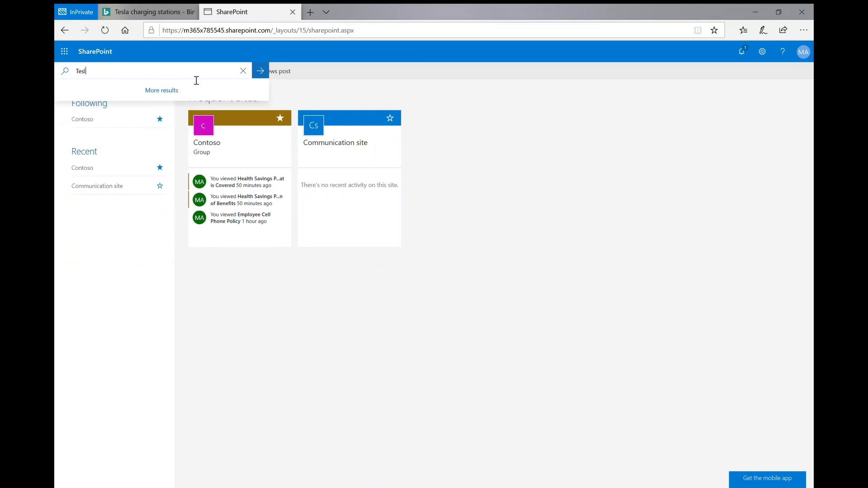
{"action": "type", "text": "a ch"}
{"action": "type", "text": "arging statio"}
{"action": "type", "text": "ns"}
{"action": "key", "text": "Return"}
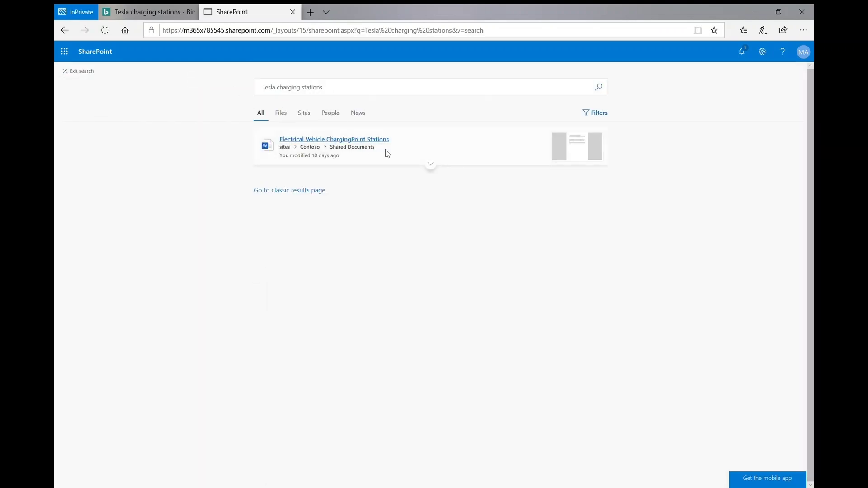
{"action": "mouse_move", "coordinate": [431, 178]}
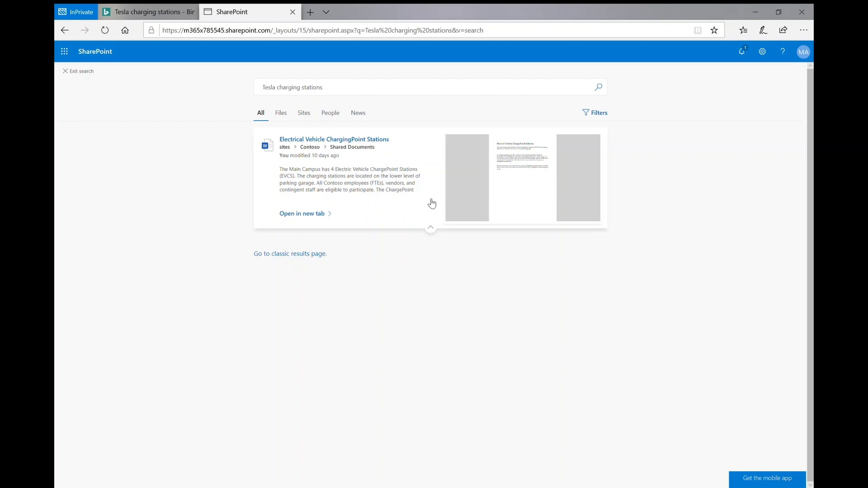
{"action": "left_click", "coordinate": [315, 93]}
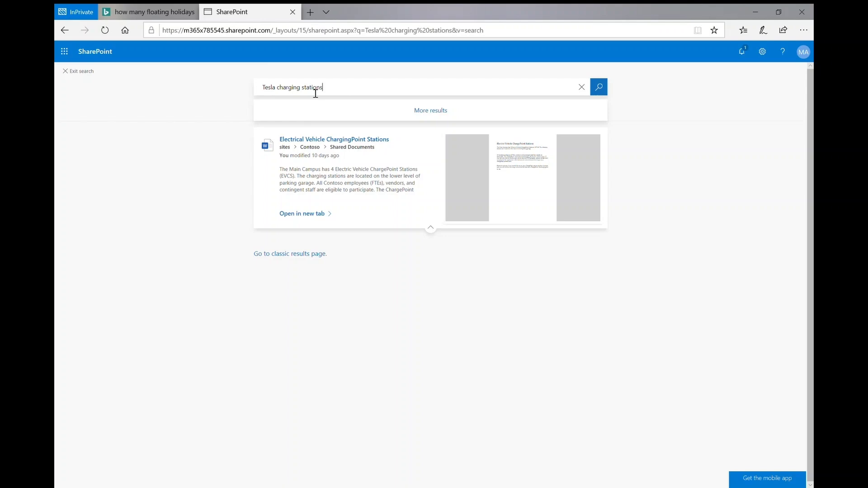
- Replace the query with 'how many floating holidays do i get' and expand the Holidays result's answer snippet
{"action": "left_click_drag", "start_coordinate": [315, 93], "coordinate": [240, 88]}
{"action": "type", "text": "how "}
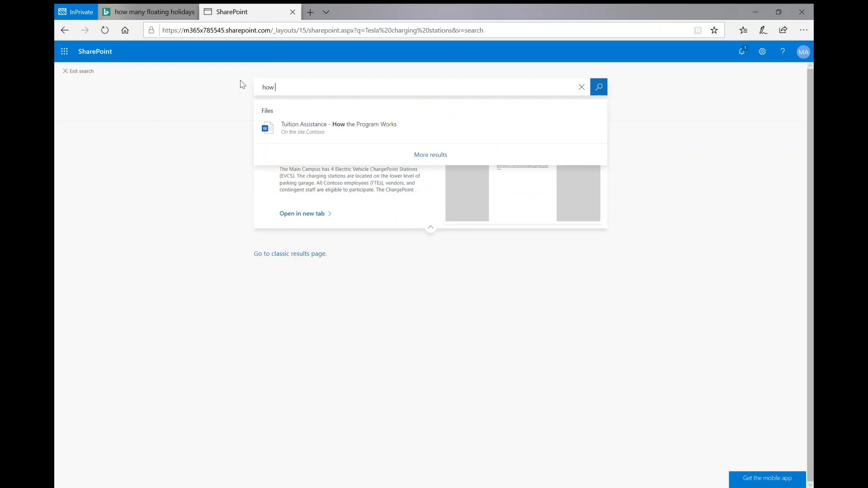
{"action": "type", "text": "many floa"}
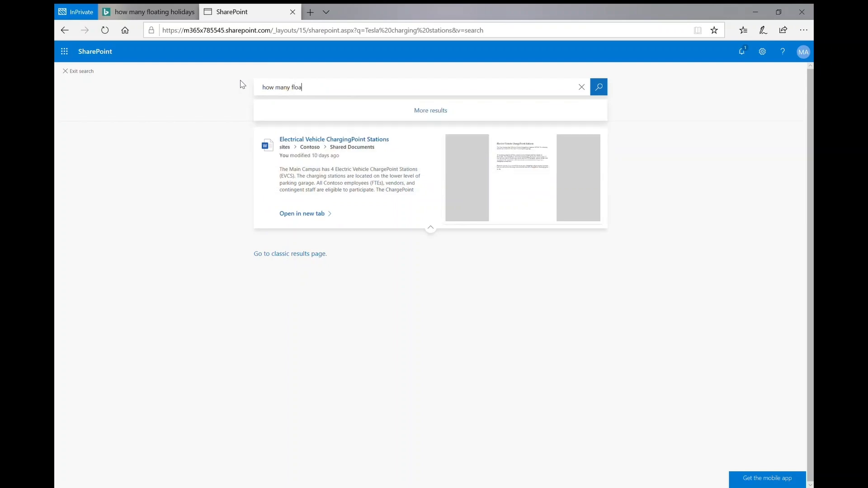
{"action": "type", "text": "ting holidays d"}
{"action": "type", "text": "o i get"}
{"action": "key", "text": "Return"}
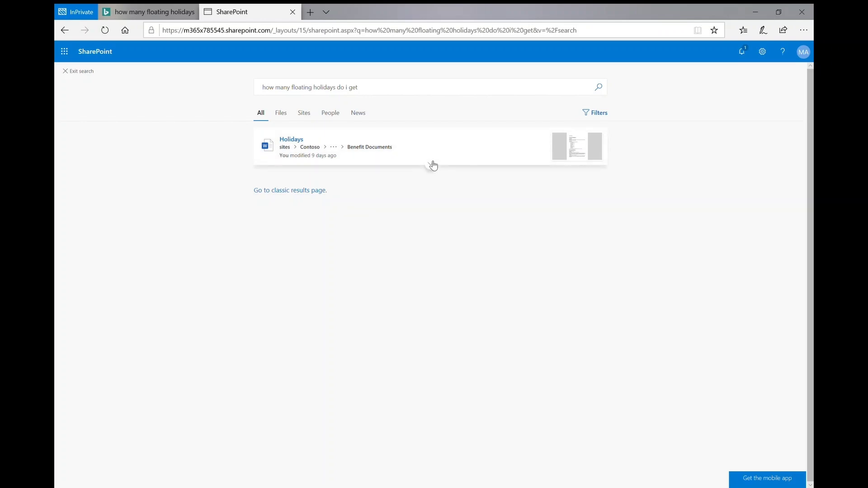
{"action": "left_click", "coordinate": [430, 166]}
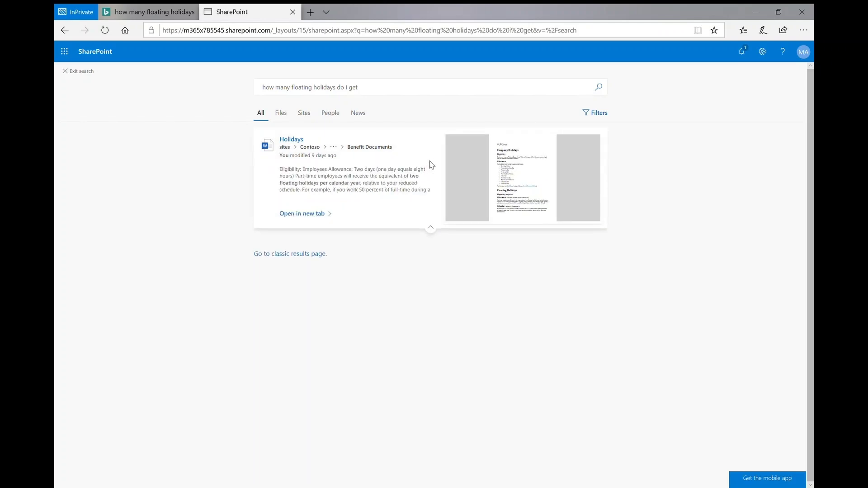